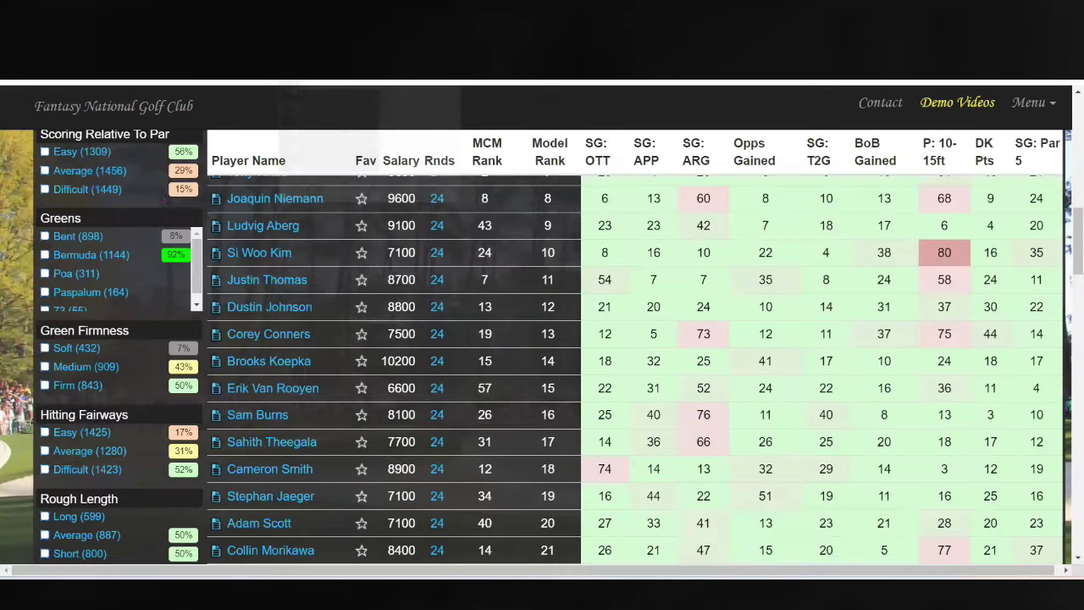
Add SG: OTT over the last 24 rounds as an ingredient of the Mixed Condition Model
{"action": "scroll", "coordinate": [3, 296], "scroll_direction": "up", "scroll_amount": 5}
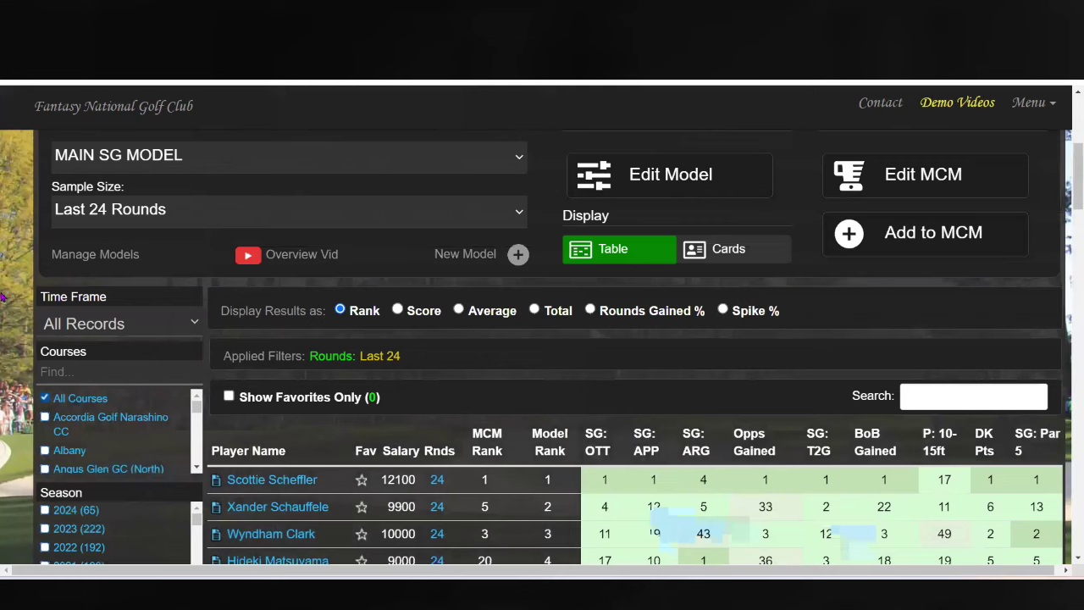
{"action": "scroll", "coordinate": [3, 296], "scroll_direction": "down", "scroll_amount": 1}
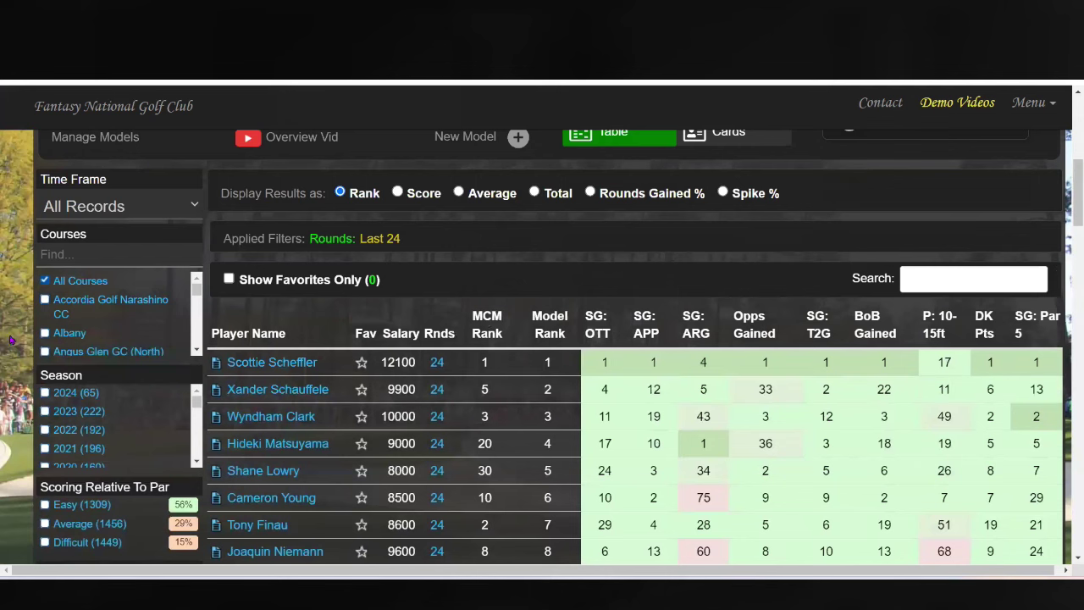
{"action": "scroll", "coordinate": [12, 339], "scroll_direction": "up", "scroll_amount": 2}
{"action": "scroll", "coordinate": [11, 339], "scroll_direction": "up", "scroll_amount": 2}
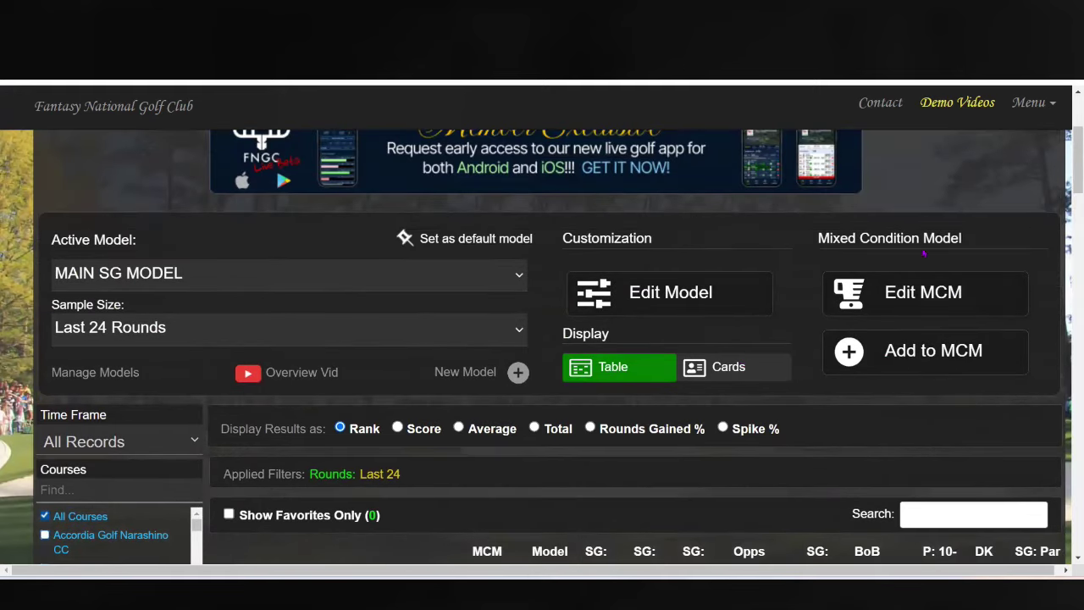
{"action": "left_click", "coordinate": [857, 357]}
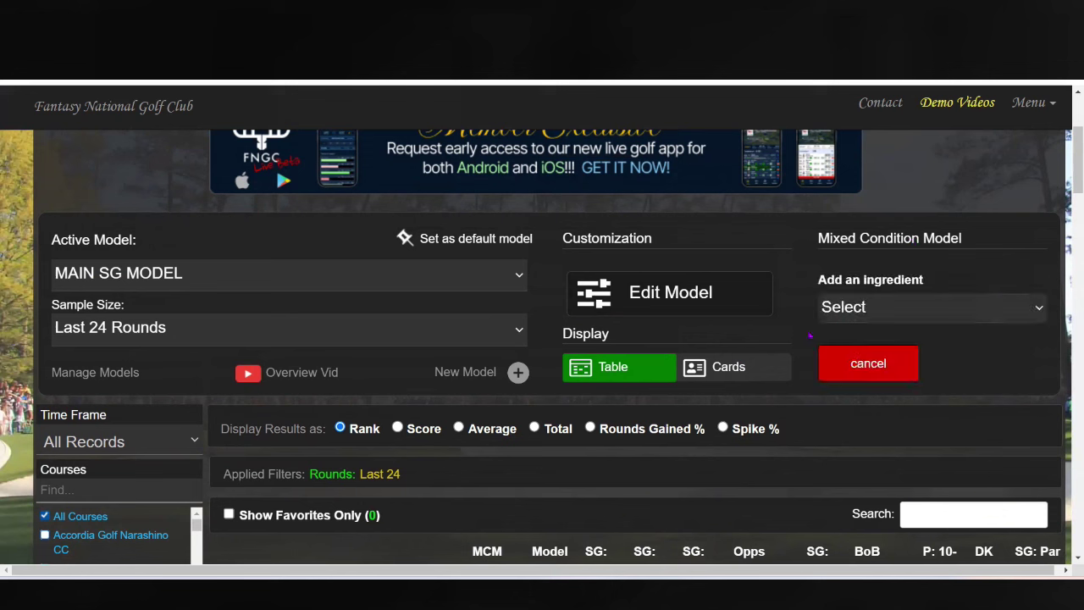
{"action": "left_click", "coordinate": [1012, 316]}
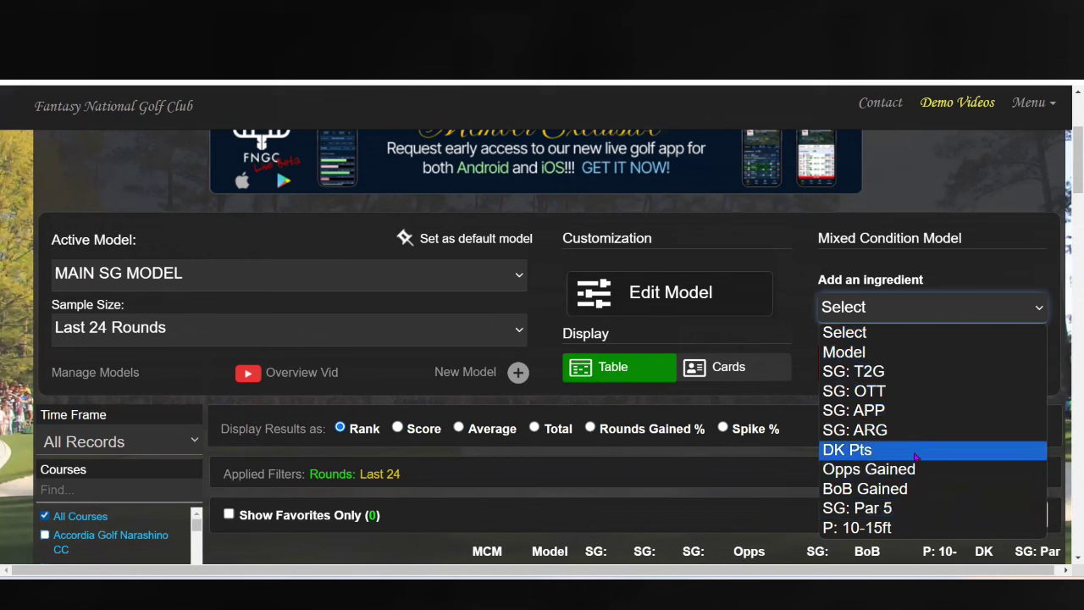
{"action": "left_click", "coordinate": [920, 391]}
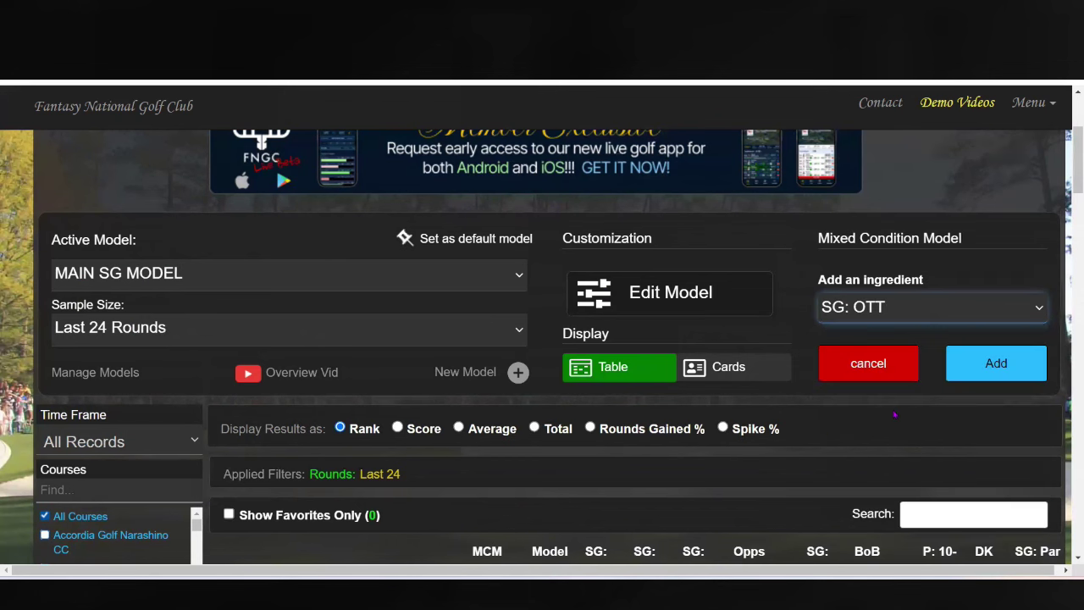
{"action": "left_click", "coordinate": [1003, 369]}
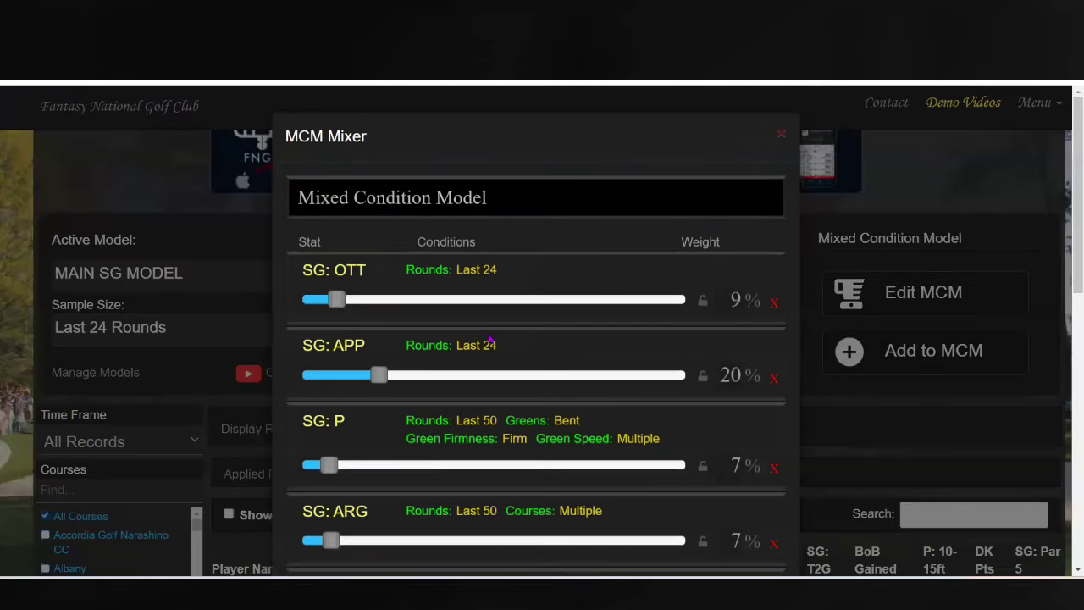
Review the stats, conditions and weights listed in the MCM Mixer and close it
{"action": "scroll", "coordinate": [490, 339], "scroll_direction": "down", "scroll_amount": 3}
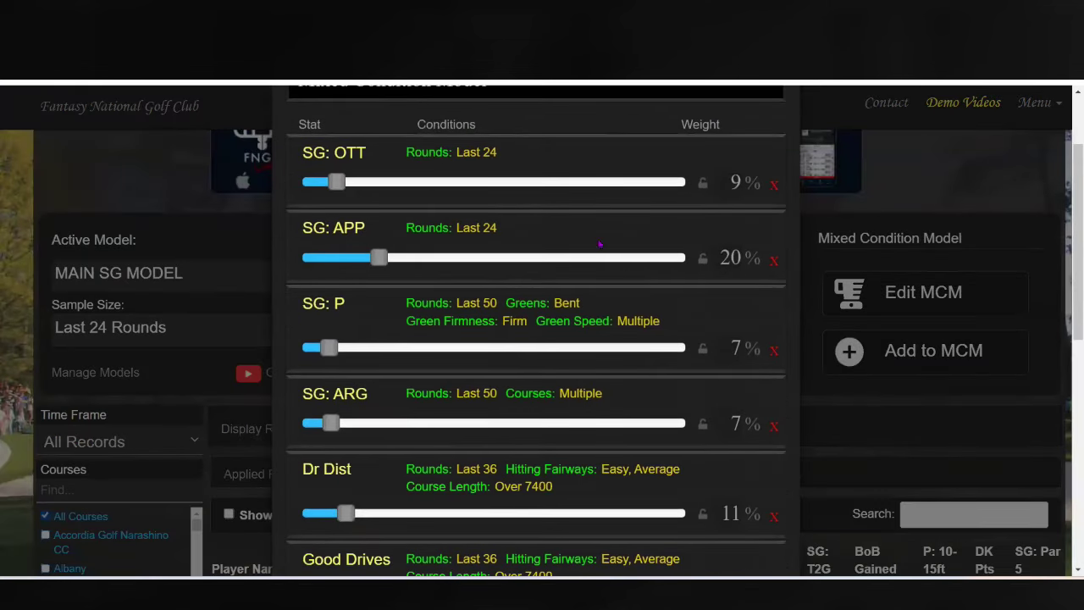
{"action": "scroll", "coordinate": [508, 259], "scroll_direction": "down", "scroll_amount": 9}
{"action": "scroll", "coordinate": [509, 261], "scroll_direction": "down", "scroll_amount": 3}
{"action": "scroll", "coordinate": [507, 265], "scroll_direction": "up", "scroll_amount": 15}
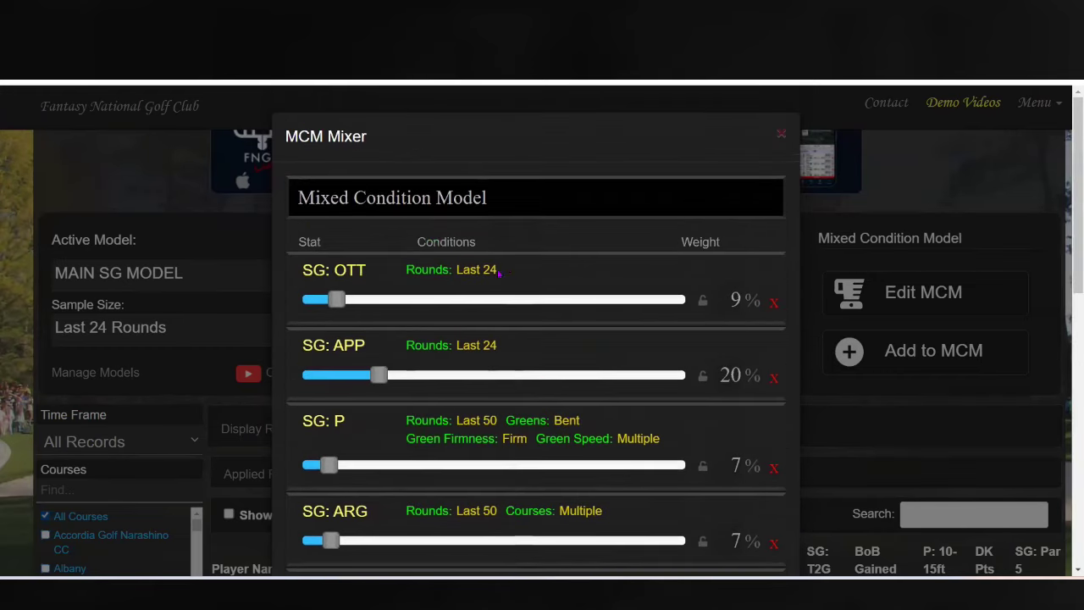
{"action": "scroll", "coordinate": [499, 272], "scroll_direction": "down", "scroll_amount": 17}
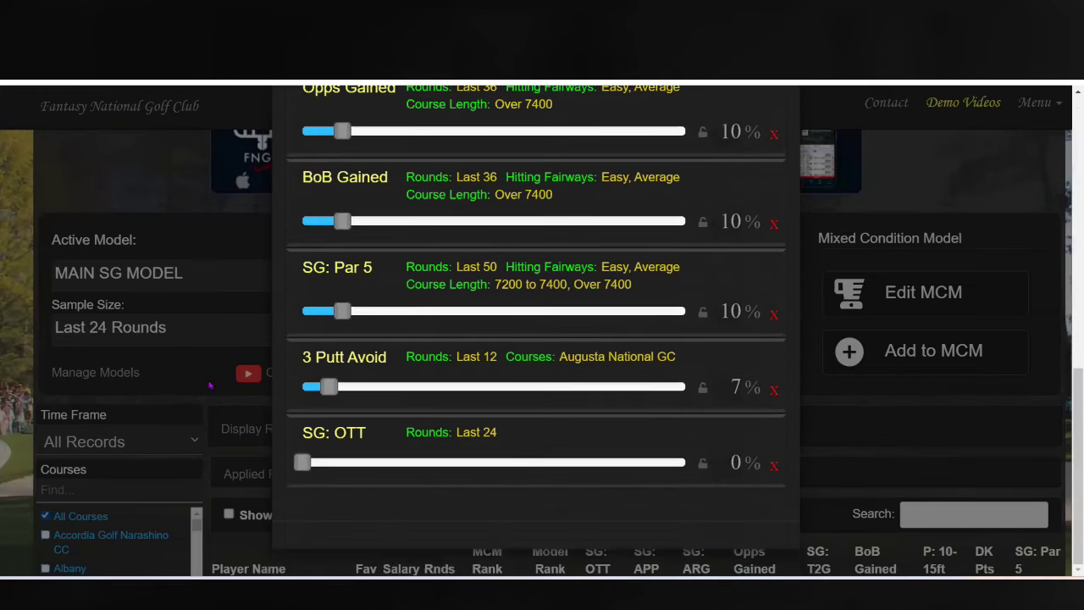
{"action": "scroll", "coordinate": [210, 385], "scroll_direction": "up", "scroll_amount": 15}
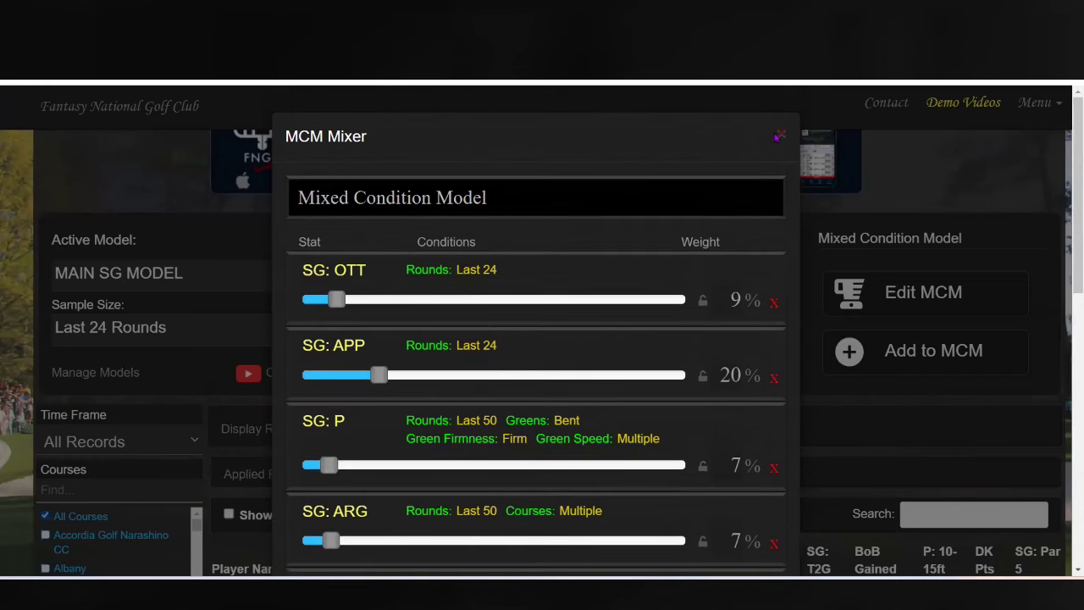
{"action": "left_click", "coordinate": [782, 138]}
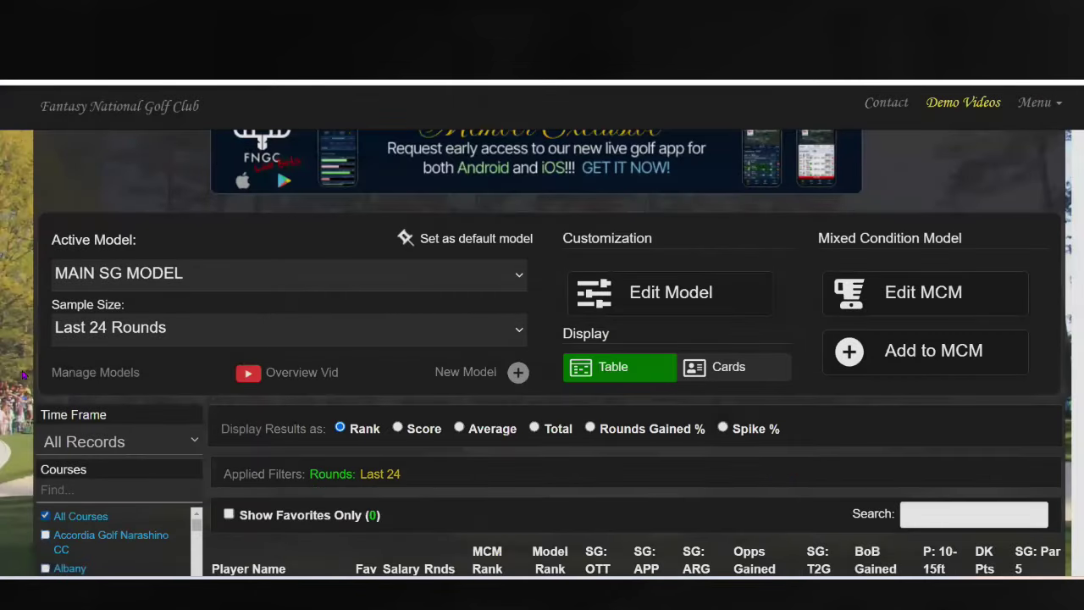
Examine the highest-ranked players and their stat ranks in the MAIN SG MODEL results table
{"action": "scroll", "coordinate": [4, 348], "scroll_direction": "down", "scroll_amount": 4}
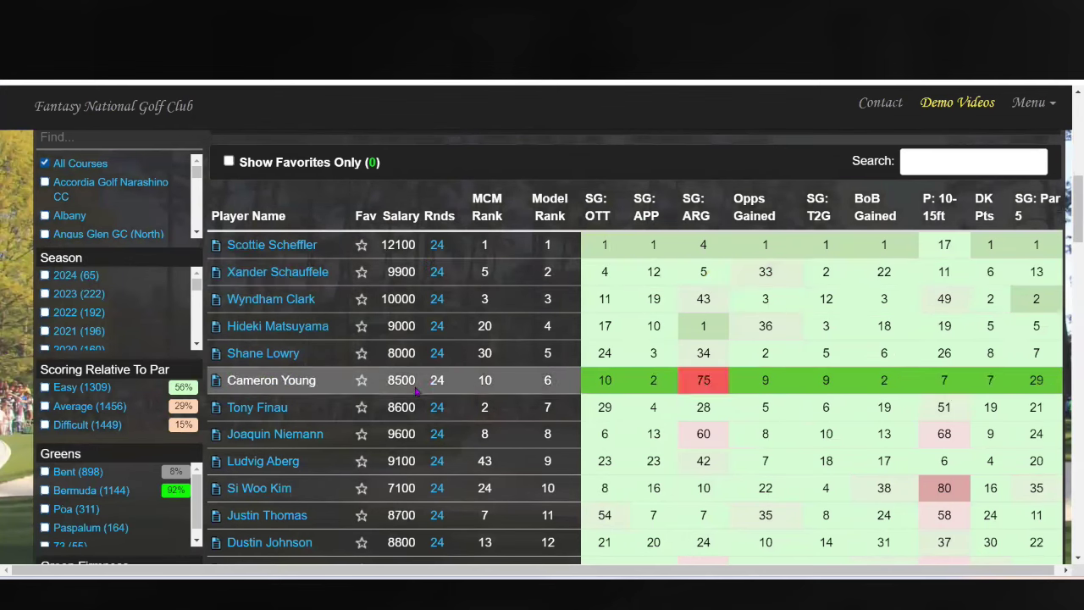
{"action": "scroll", "coordinate": [416, 407], "scroll_direction": "down", "scroll_amount": 1}
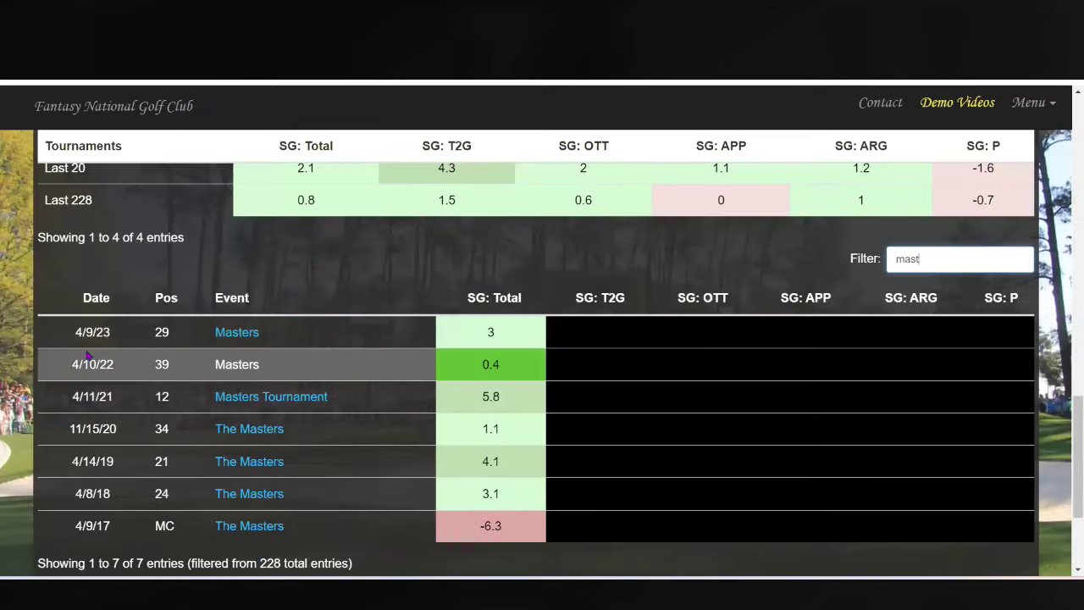
Review the golfer's past Masters finishes and clear the "mast" filter from the event history
{"action": "left_click", "coordinate": [200, 338]}
{"action": "left_click", "coordinate": [203, 494]}
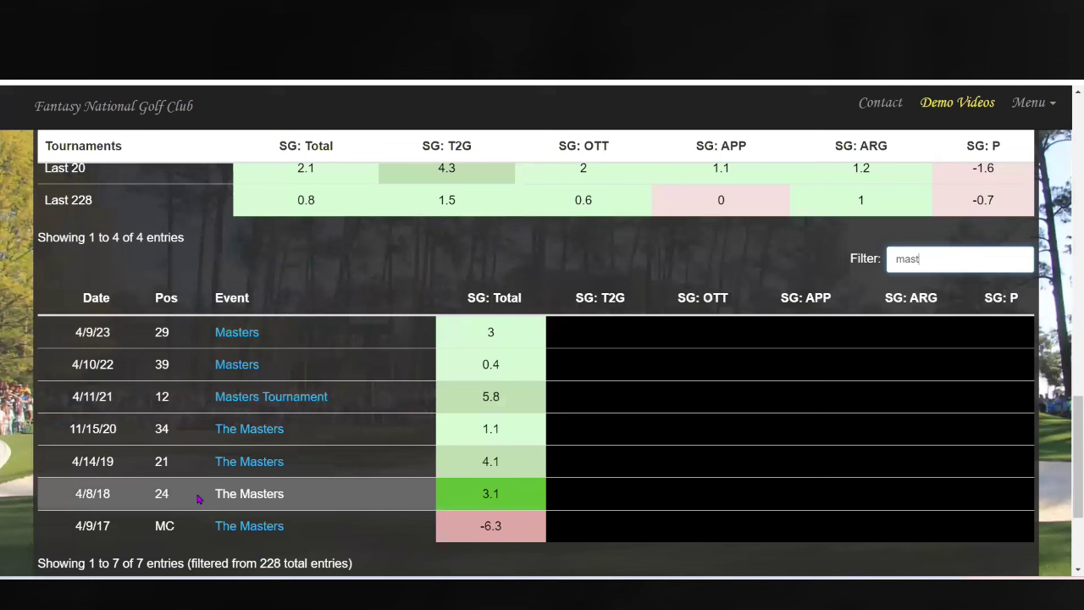
{"action": "left_click", "coordinate": [203, 400]}
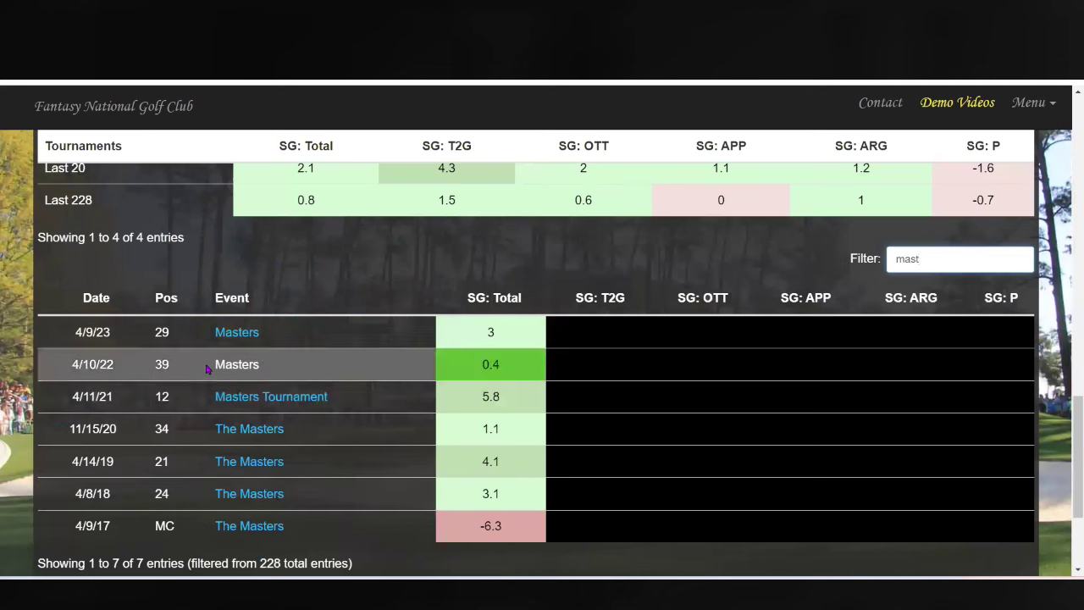
{"action": "left_click_drag", "start_coordinate": [952, 264], "coordinate": [809, 265]}
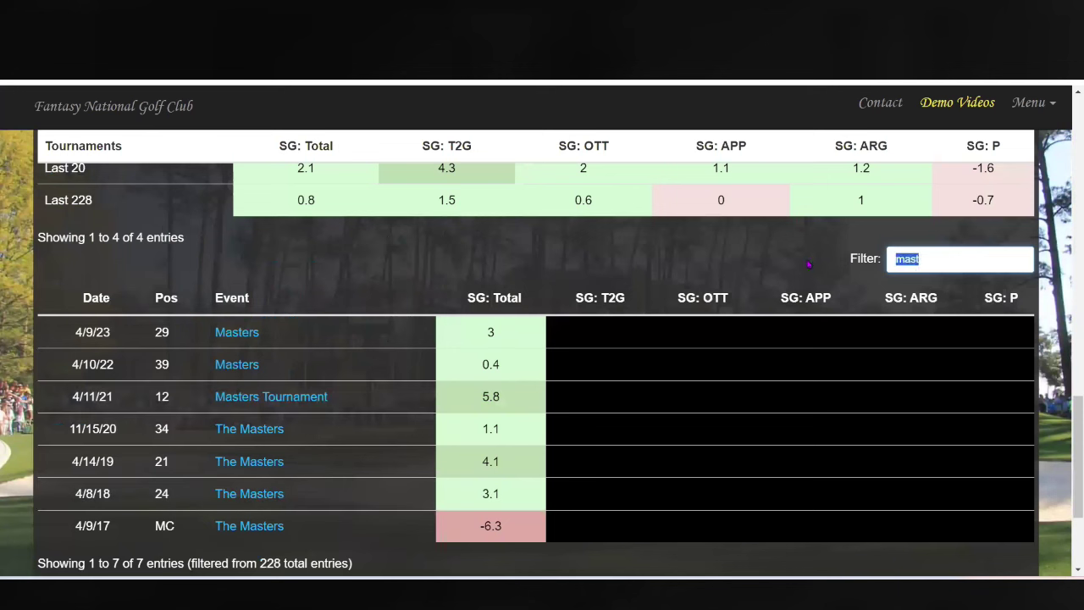
{"action": "left_click", "coordinate": [809, 265]}
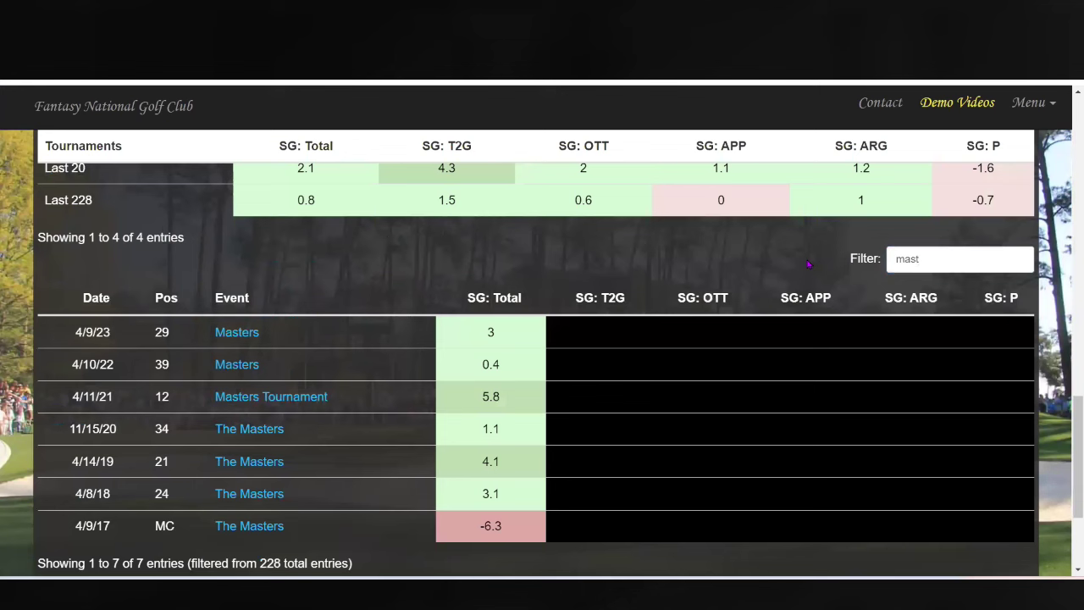
{"action": "left_click", "coordinate": [937, 260]}
{"action": "key", "text": "BackSpace"}
{"action": "key", "text": "BackSpace"}
{"action": "key", "text": "BackSpace"}
{"action": "key", "text": "BackSpace"}
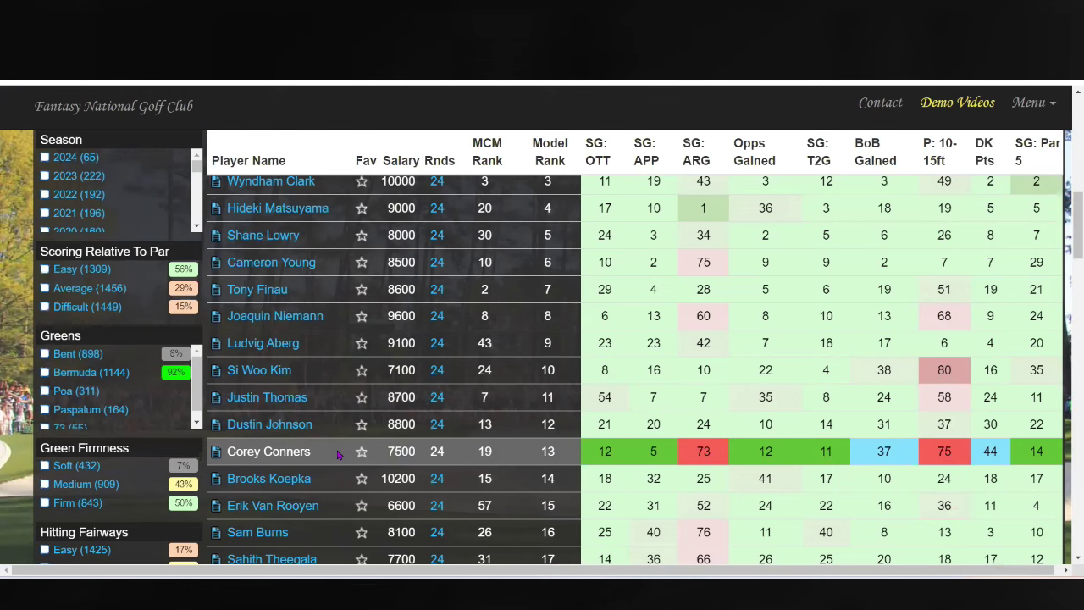
Compare the stat ranks of players further down the MAIN SG MODEL table, from Corey Conners onward
{"action": "scroll", "coordinate": [333, 455], "scroll_direction": "down", "scroll_amount": 1}
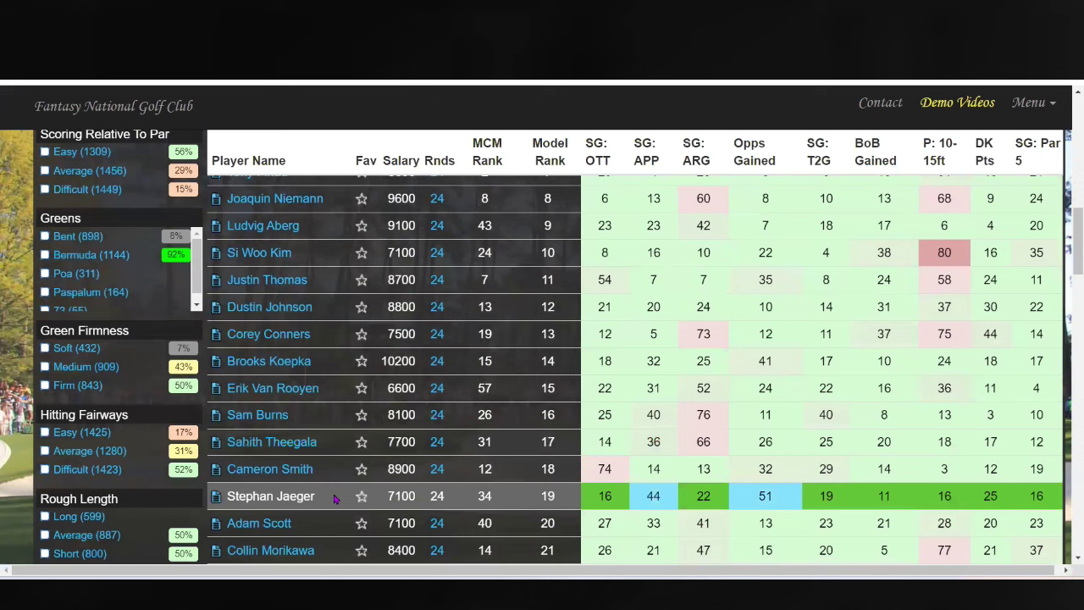
{"action": "scroll", "coordinate": [333, 499], "scroll_direction": "down", "scroll_amount": 1}
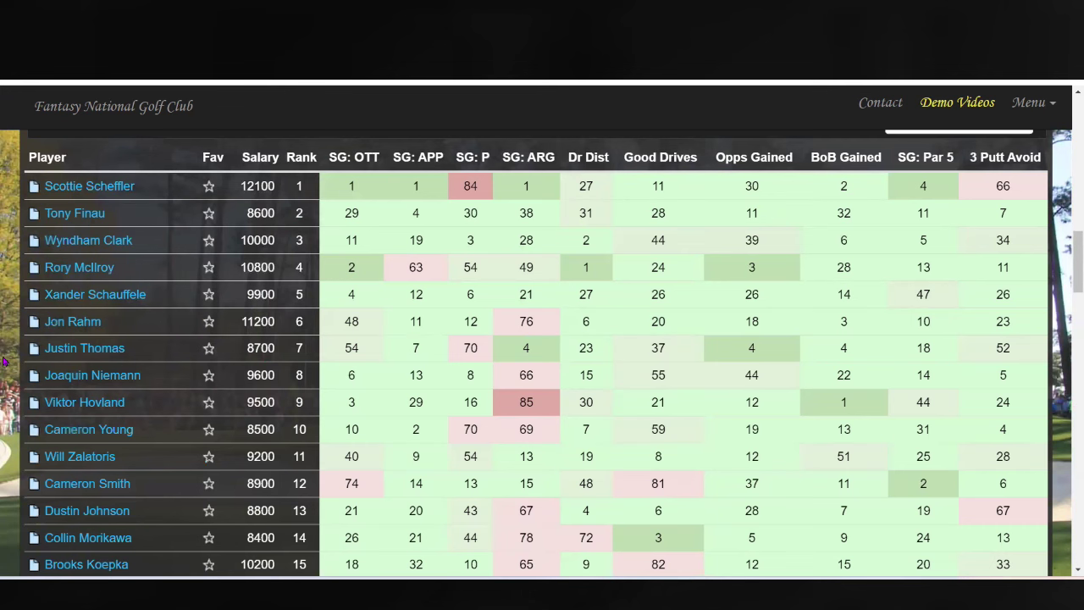
Examine the Mixed Condition Model's player rankings together with the conditions and weights of its ingredients
{"action": "scroll", "coordinate": [3, 361], "scroll_direction": "down", "scroll_amount": 3}
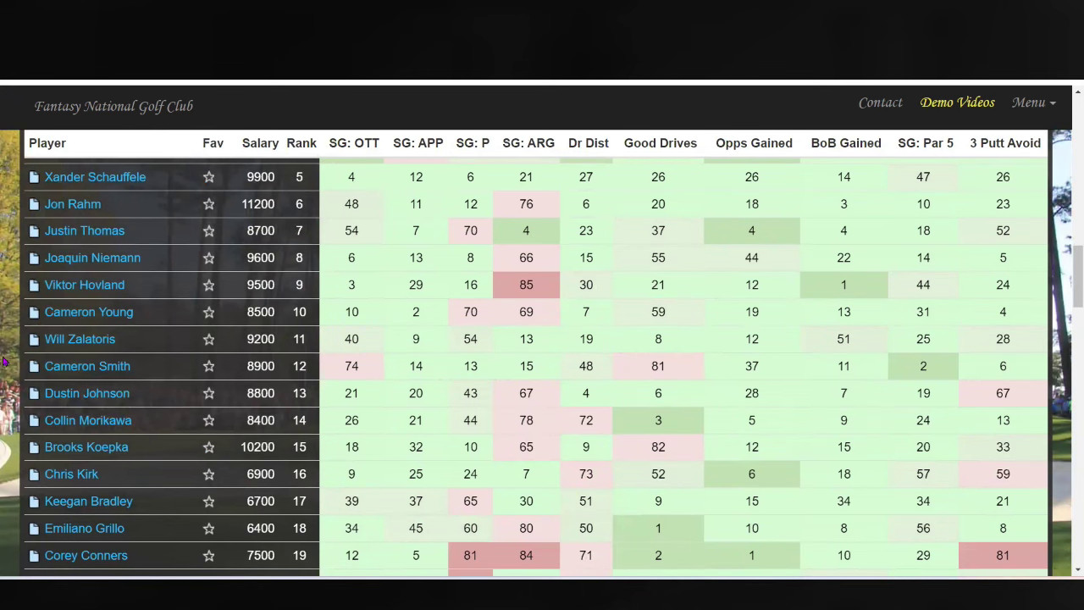
{"action": "scroll", "coordinate": [3, 362], "scroll_direction": "down", "scroll_amount": 3}
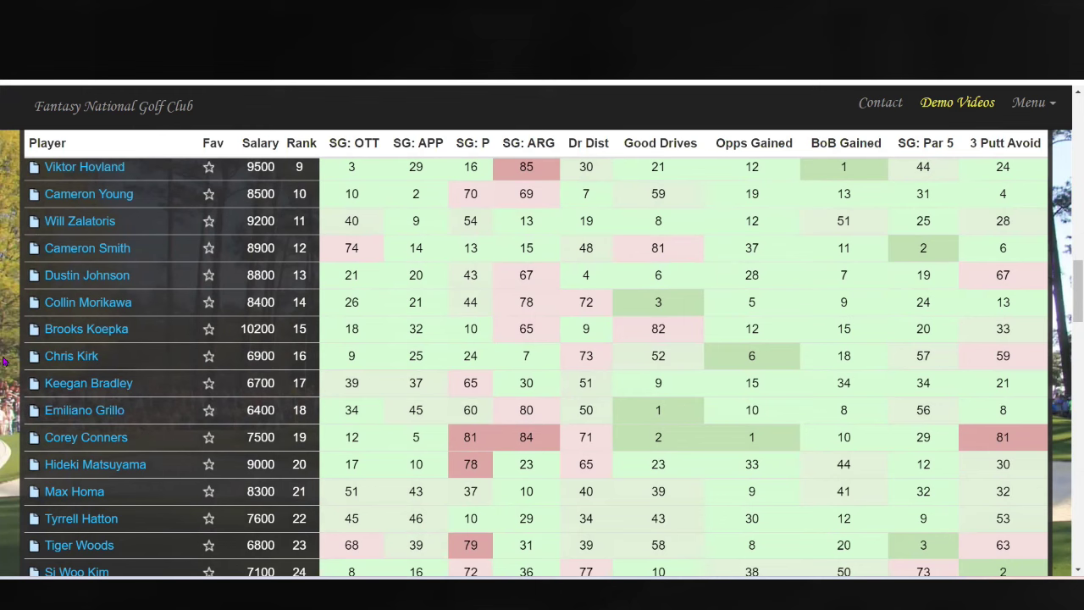
{"action": "scroll", "coordinate": [4, 362], "scroll_direction": "down", "scroll_amount": 3}
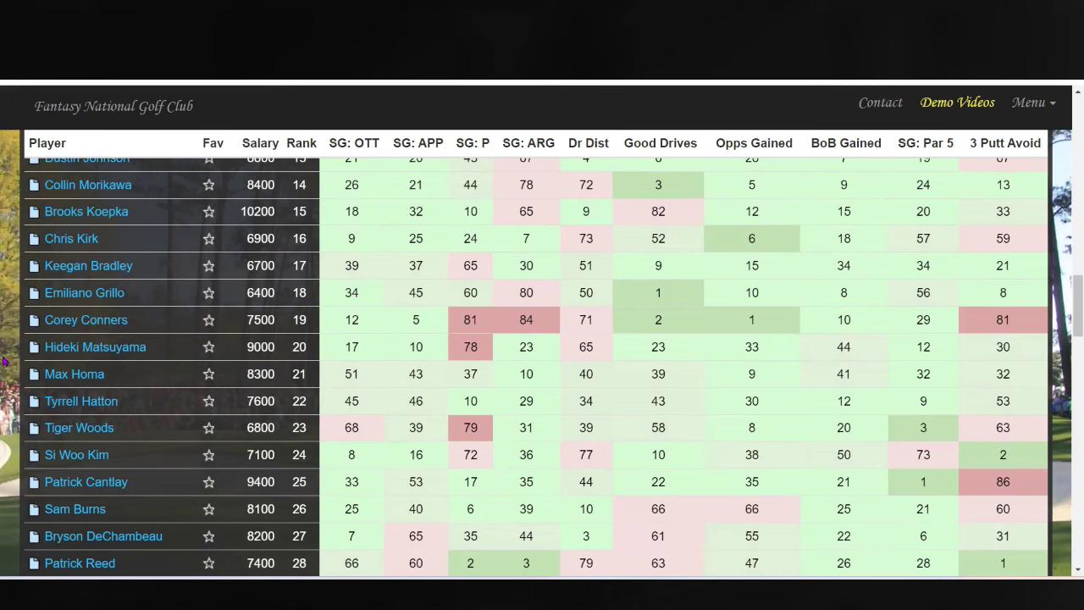
{"action": "scroll", "coordinate": [3, 362], "scroll_direction": "up", "scroll_amount": 8}
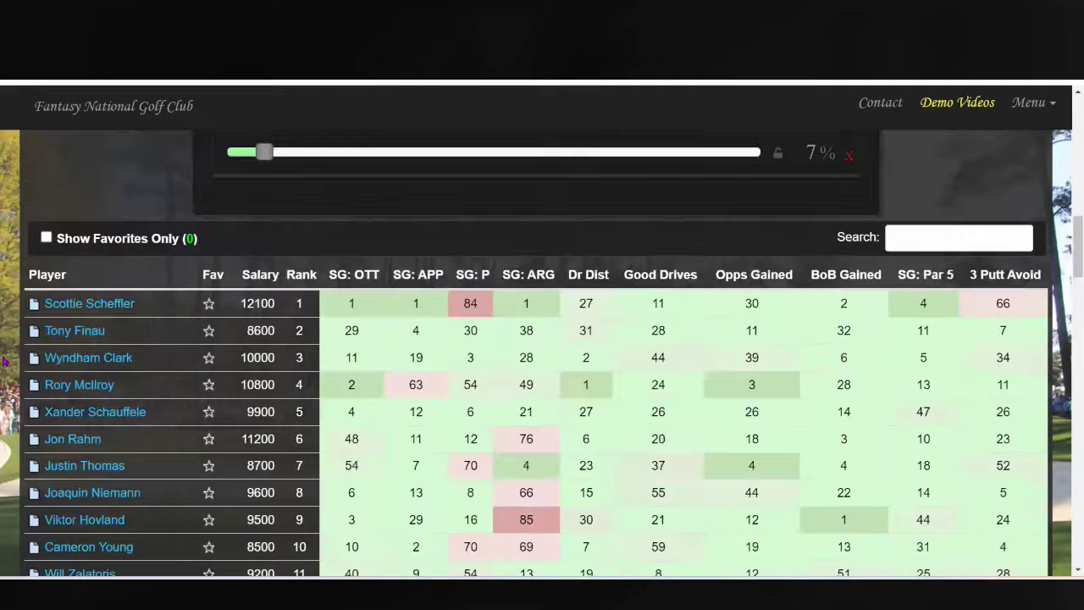
{"action": "scroll", "coordinate": [4, 362], "scroll_direction": "up", "scroll_amount": 6}
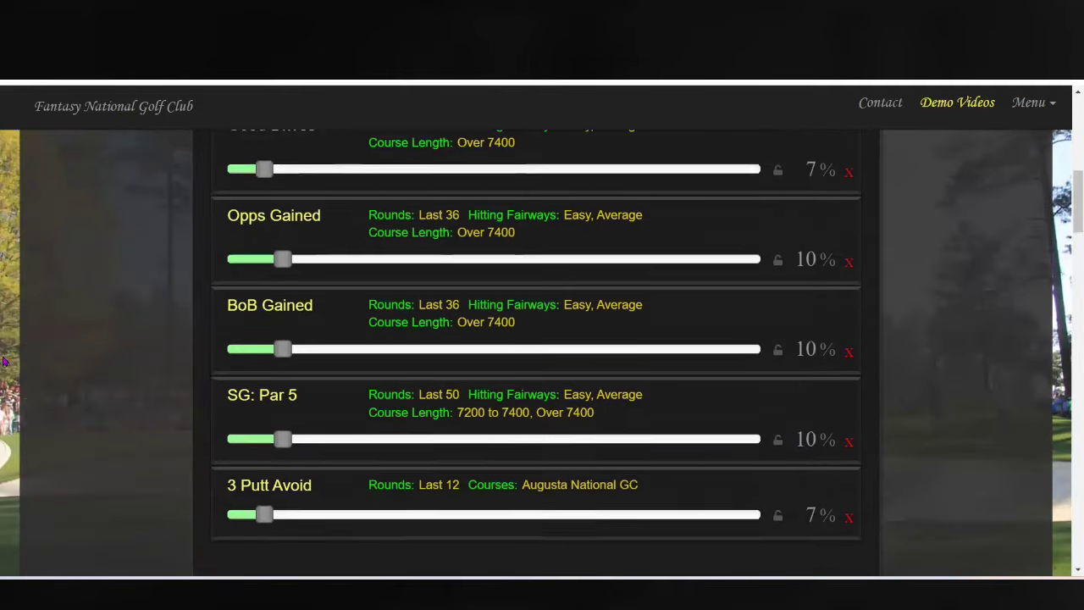
{"action": "scroll", "coordinate": [3, 361], "scroll_direction": "up", "scroll_amount": 3}
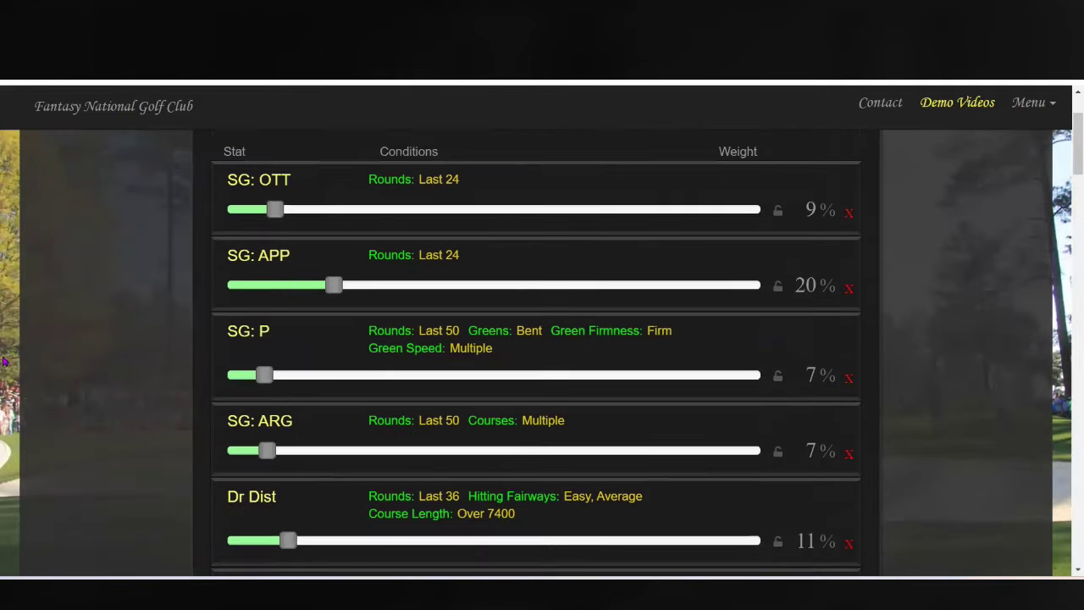